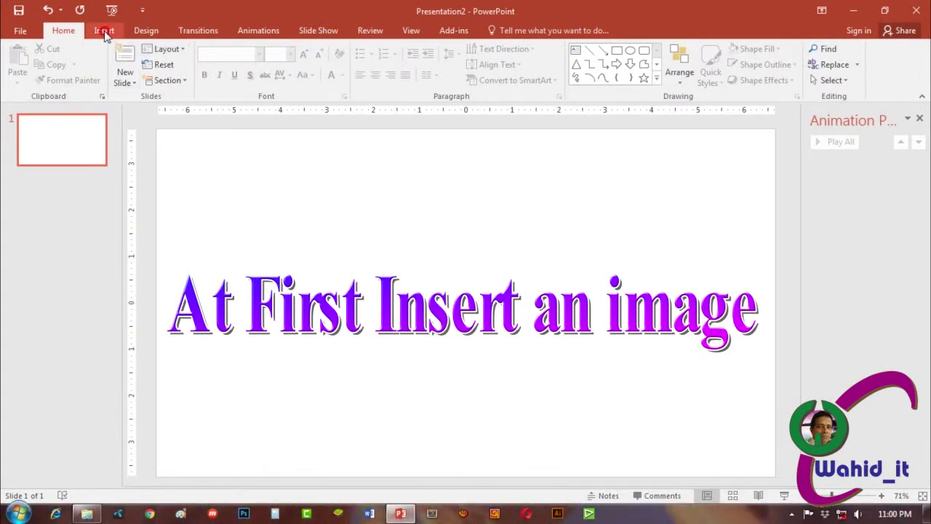
Insert the Desert image from the Sample Pictures folder onto the blank slide
{"action": "left_click", "coordinate": [104, 32]}
{"action": "left_click", "coordinate": [94, 79]}
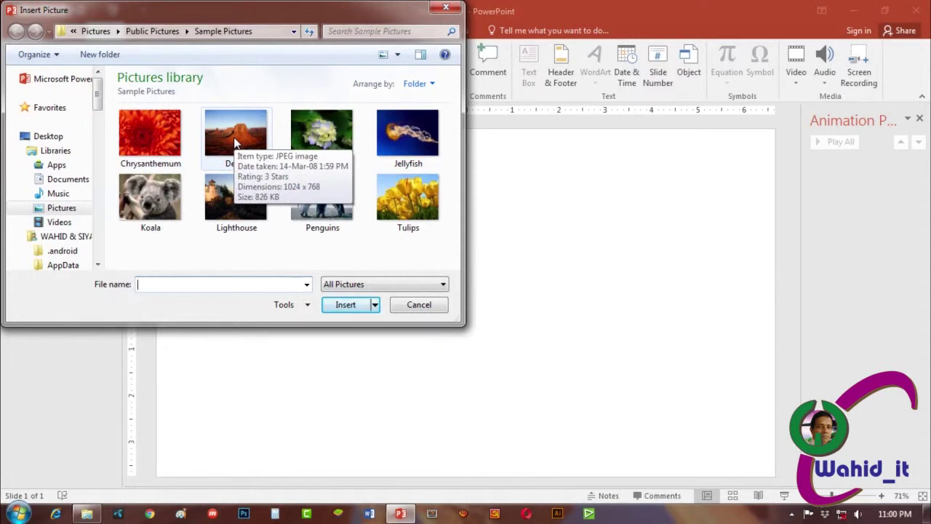
{"action": "left_click", "coordinate": [237, 142]}
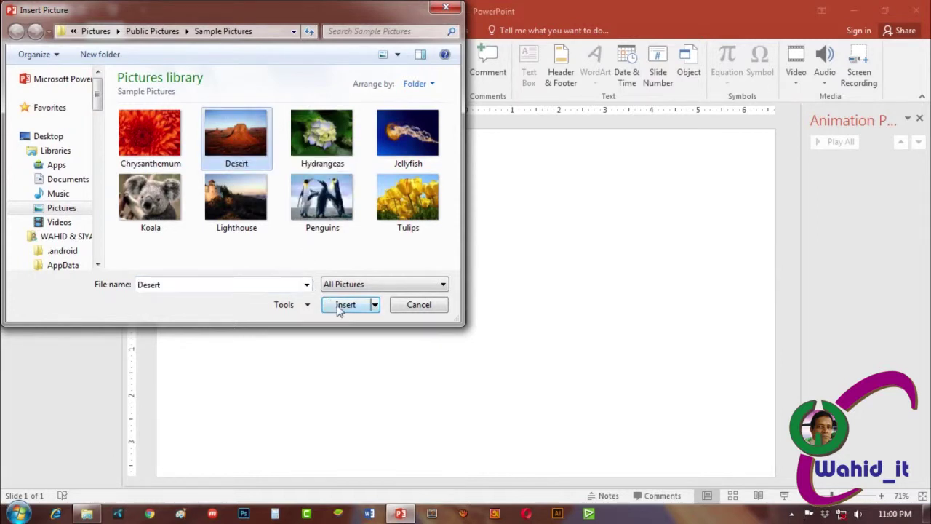
{"action": "left_click", "coordinate": [335, 307]}
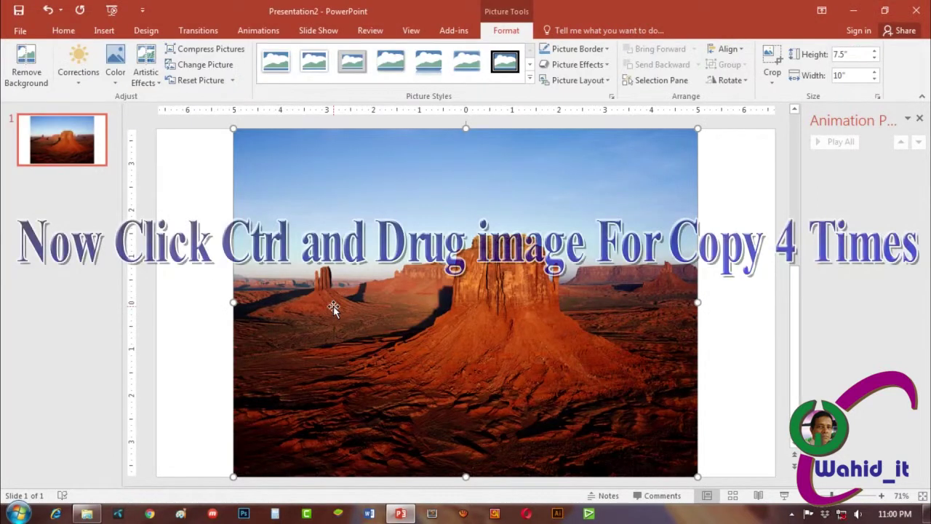
Duplicate the Desert picture into stacked copies, then align all copies left and top
{"action": "mouse_move", "coordinate": [278, 171]}
{"action": "left_mouse_down"}
{"action": "mouse_move", "coordinate": [310, 177]}
{"action": "mouse_move", "coordinate": [345, 207]}
{"action": "mouse_move", "coordinate": [396, 219]}
{"action": "left_mouse_up"}
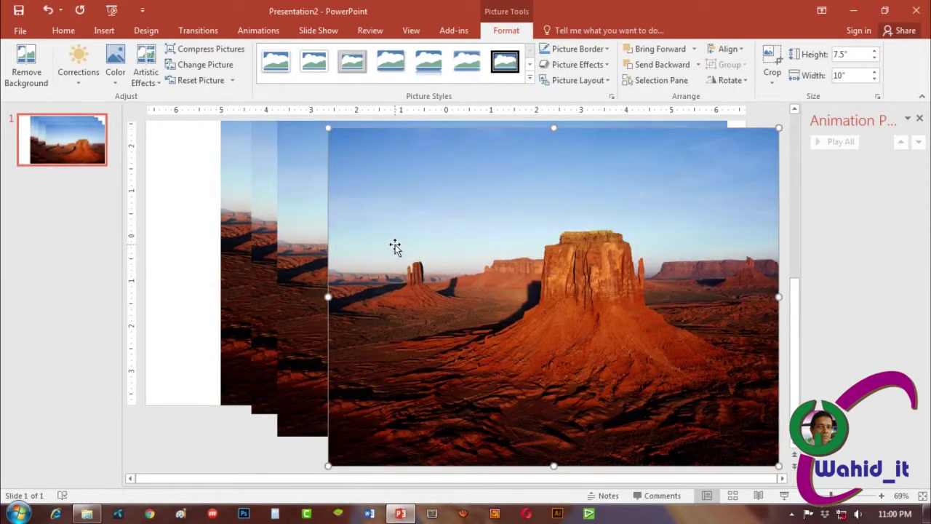
{"action": "key", "text": "ctrl+a"}
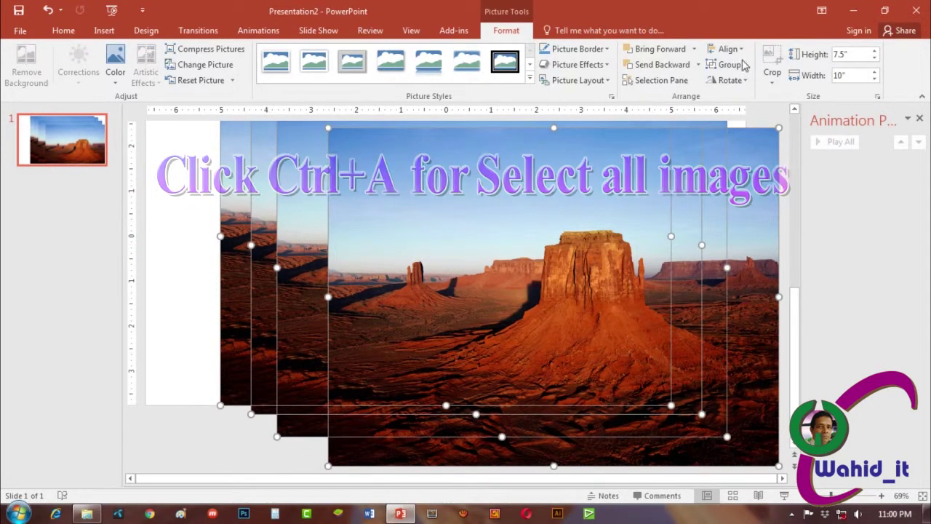
{"action": "left_click", "coordinate": [729, 48]}
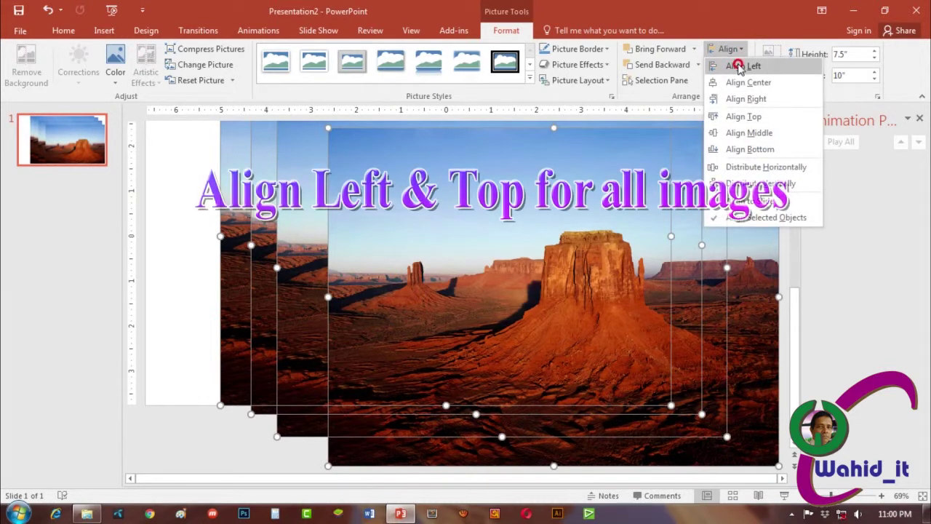
{"action": "left_click", "coordinate": [744, 66]}
{"action": "left_click", "coordinate": [730, 50]}
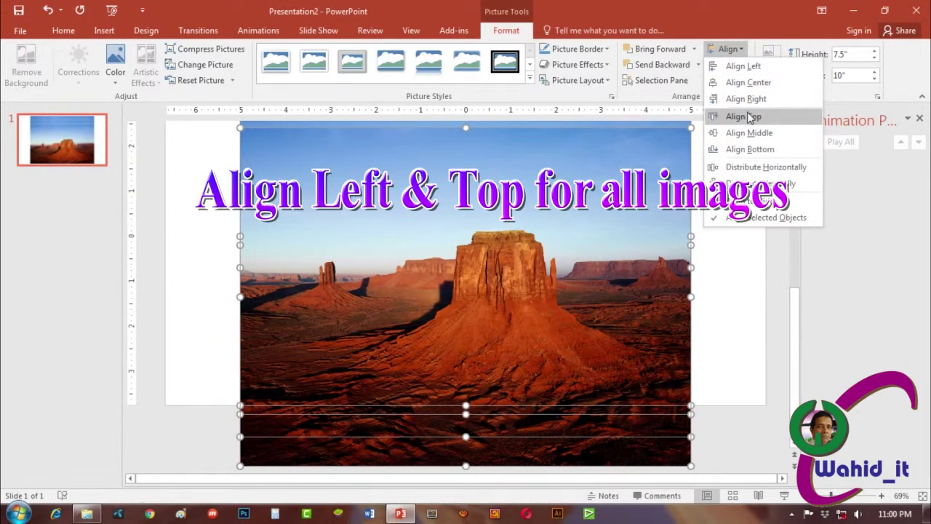
{"action": "left_click", "coordinate": [748, 117]}
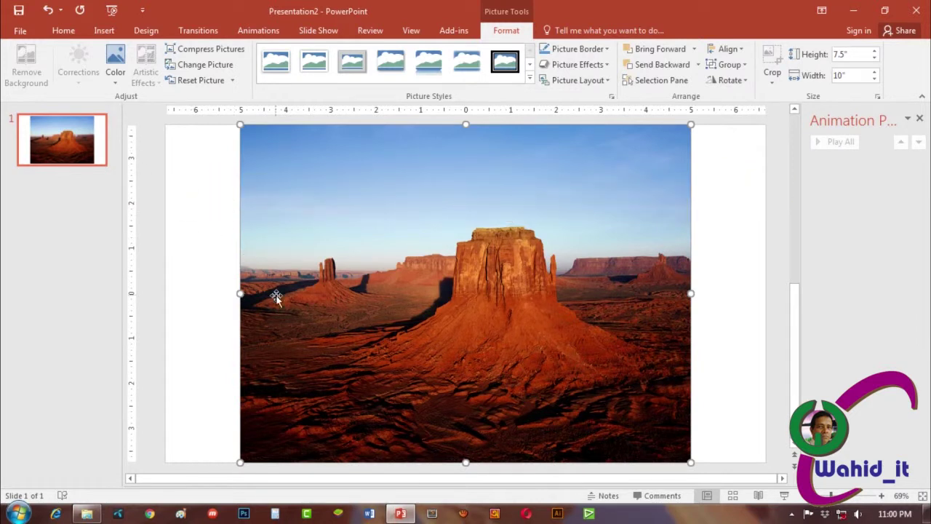
Turn on View guides to quarter the picture, then reselect the top Desert copy
{"action": "left_click", "coordinate": [422, 33]}
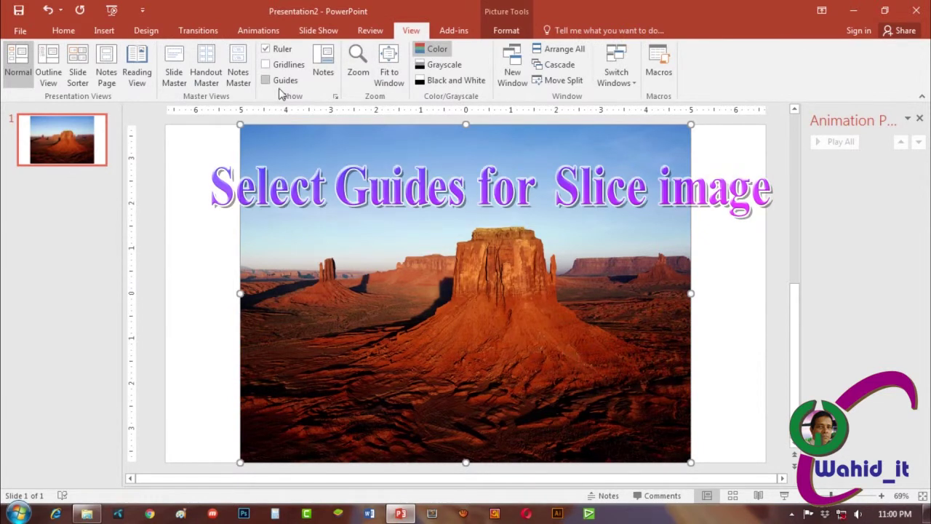
{"action": "left_click", "coordinate": [280, 81]}
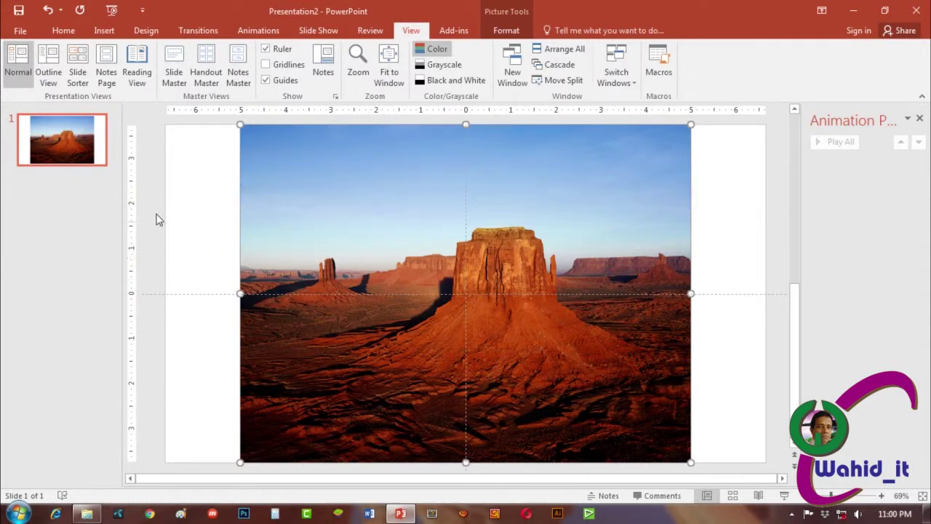
{"action": "left_click", "coordinate": [187, 195]}
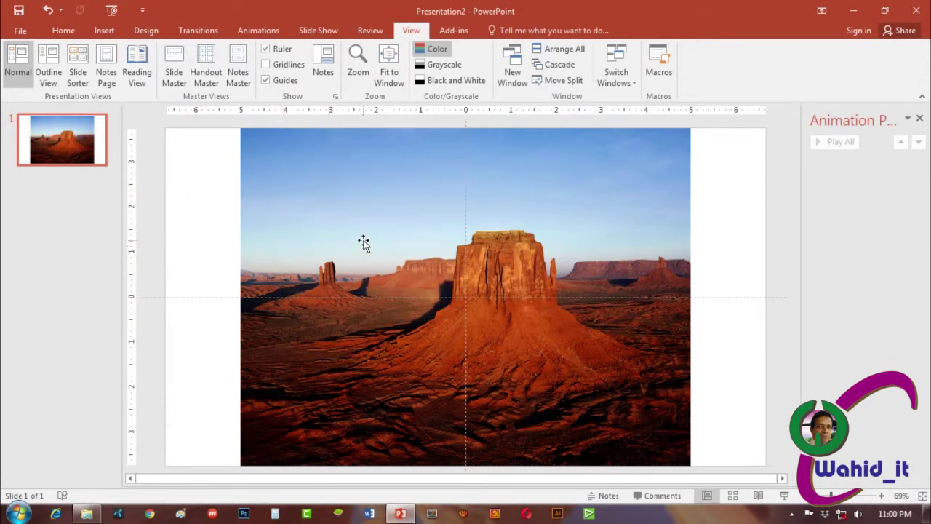
{"action": "left_click", "coordinate": [571, 384]}
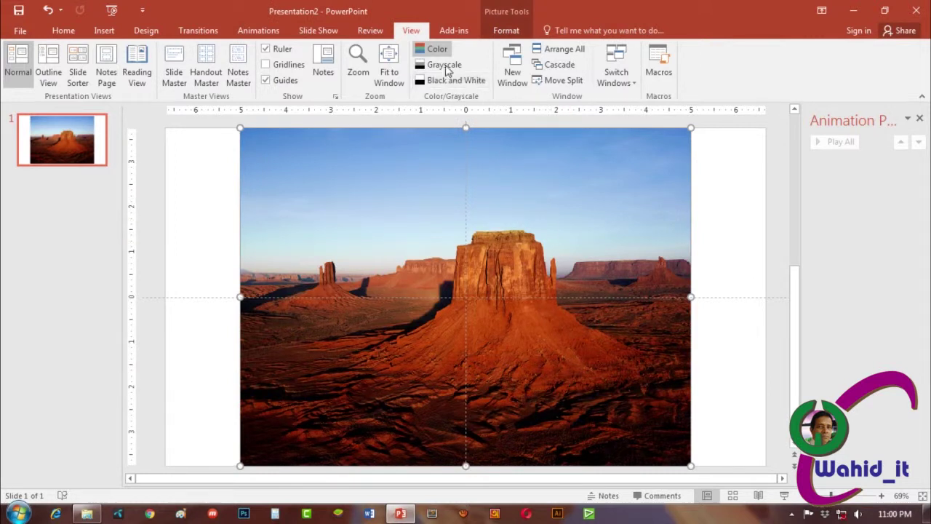
Crop the top Desert copy to its bottom-right quarter, 3.76" by 5.03"
{"action": "left_click", "coordinate": [505, 33]}
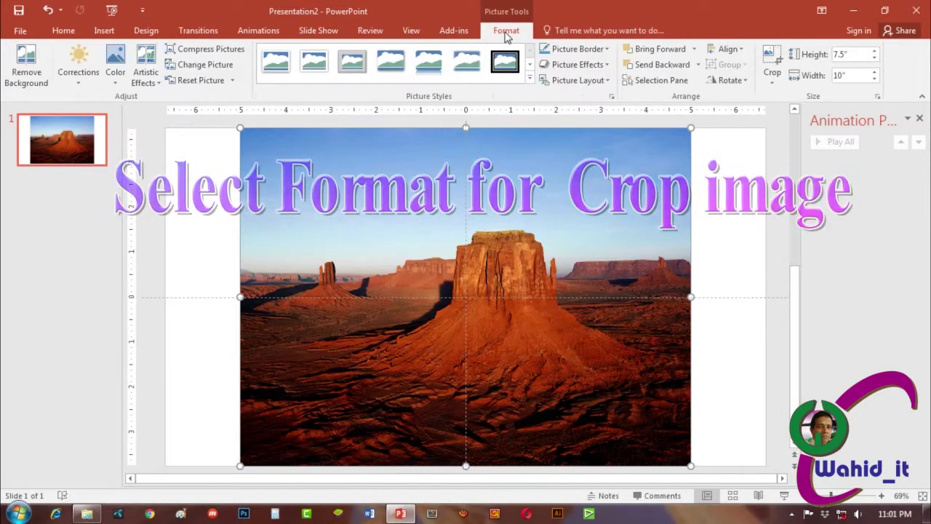
{"action": "left_click", "coordinate": [774, 60]}
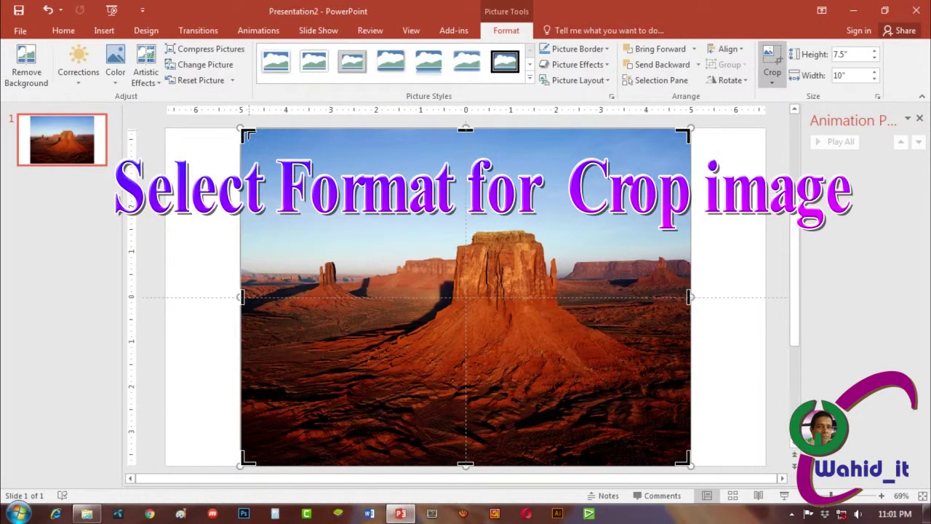
{"action": "left_click_drag", "start_coordinate": [248, 135], "coordinate": [464, 296]}
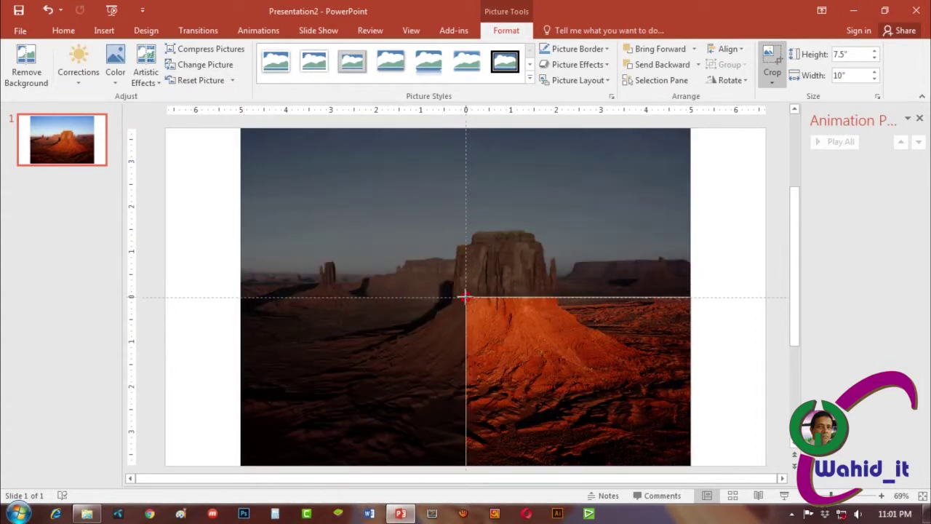
{"action": "left_click", "coordinate": [746, 204]}
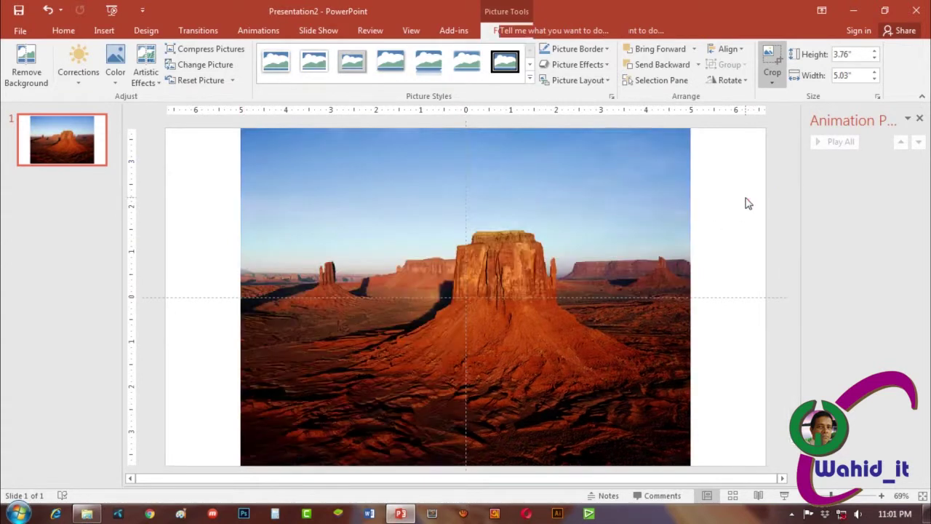
{"action": "left_click", "coordinate": [371, 385]}
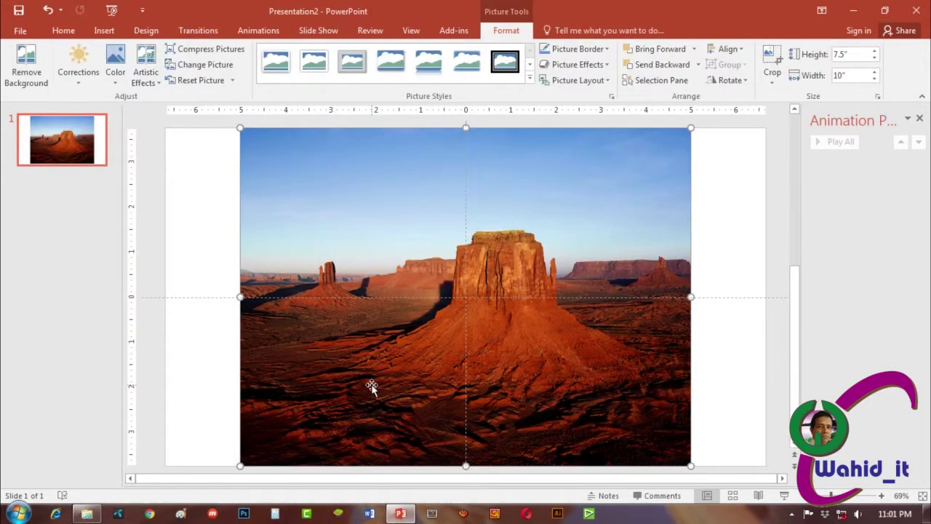
Crop the second Desert copy to its bottom-left quarter, 3.73" by 5.02"
{"action": "left_click", "coordinate": [773, 57]}
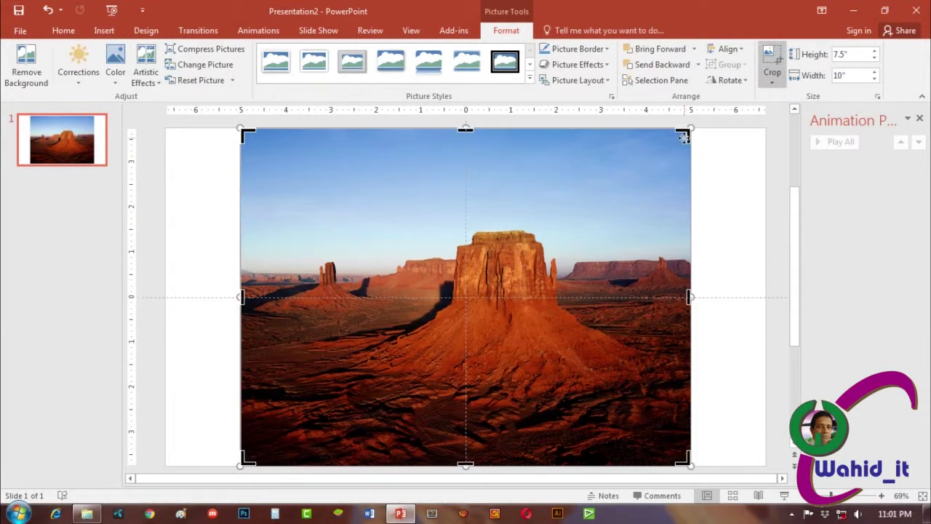
{"action": "left_click_drag", "start_coordinate": [684, 132], "coordinate": [465, 299]}
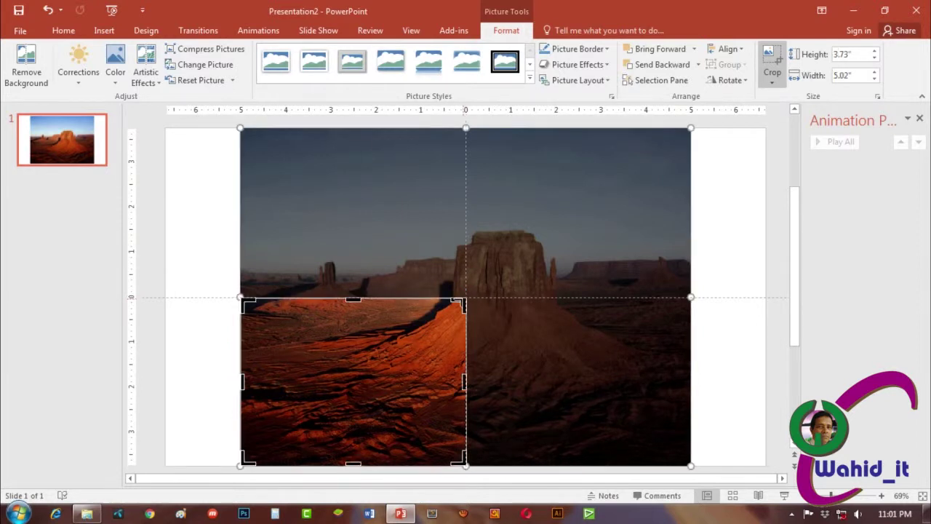
{"action": "left_click", "coordinate": [731, 171]}
{"action": "left_click", "coordinate": [552, 207]}
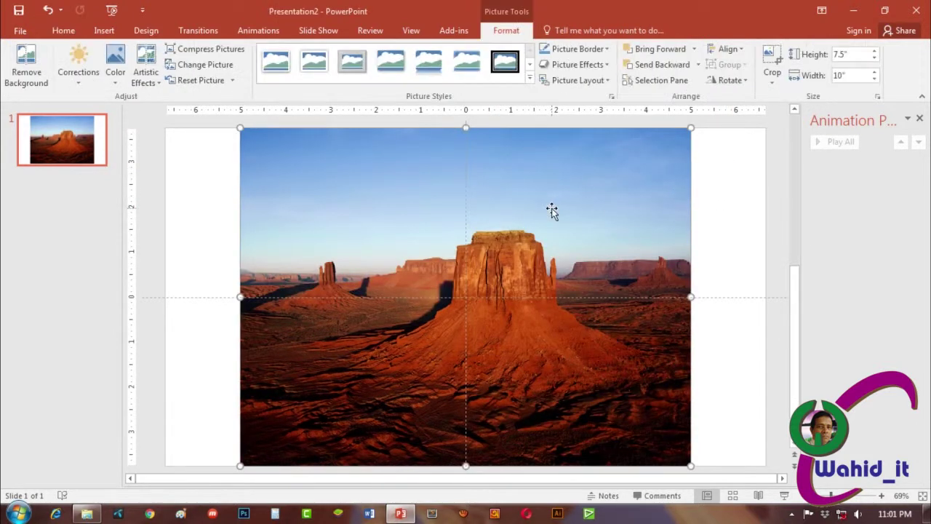
Crop a Desert copy toward its upper-right quarter, then undo that crop
{"action": "left_click", "coordinate": [775, 61]}
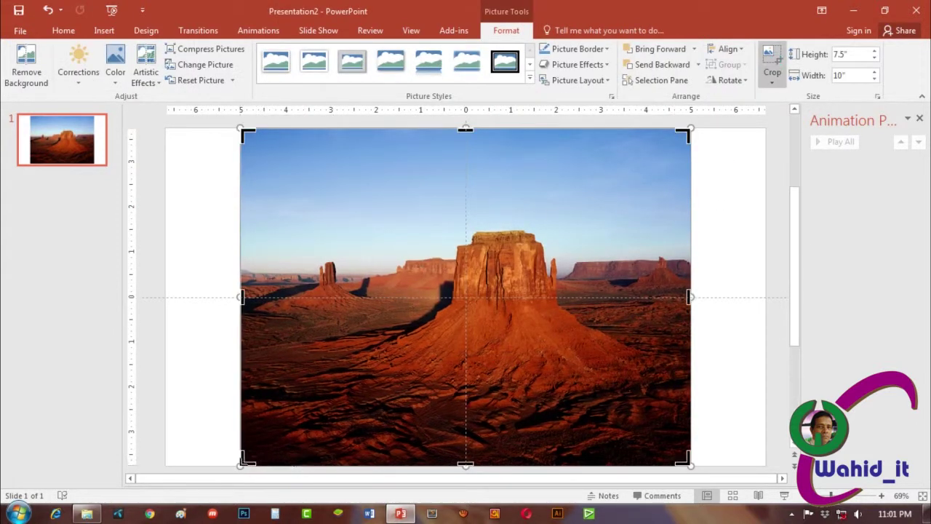
{"action": "mouse_move", "coordinate": [246, 458]}
{"action": "left_mouse_down"}
{"action": "mouse_move", "coordinate": [469, 304]}
{"action": "mouse_move", "coordinate": [464, 291]}
{"action": "left_mouse_up"}
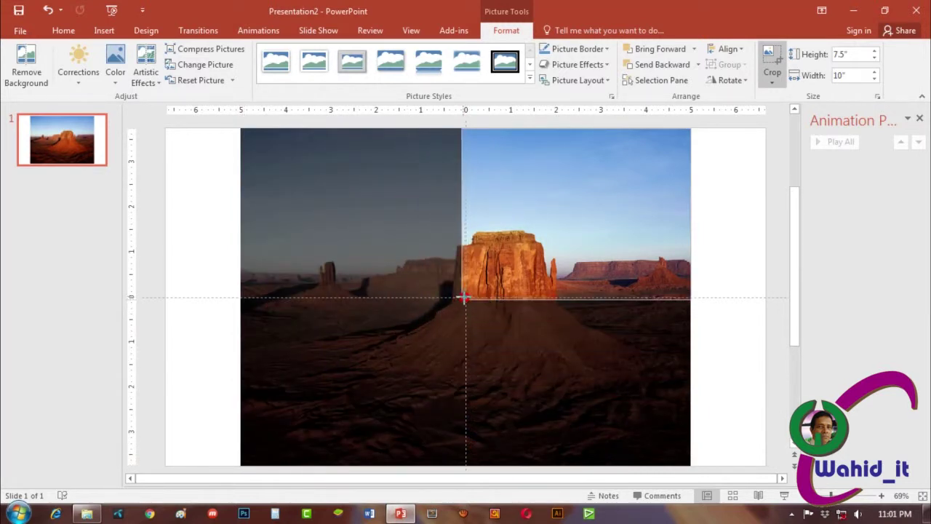
{"action": "left_click_drag", "start_coordinate": [464, 291], "coordinate": [465, 294]}
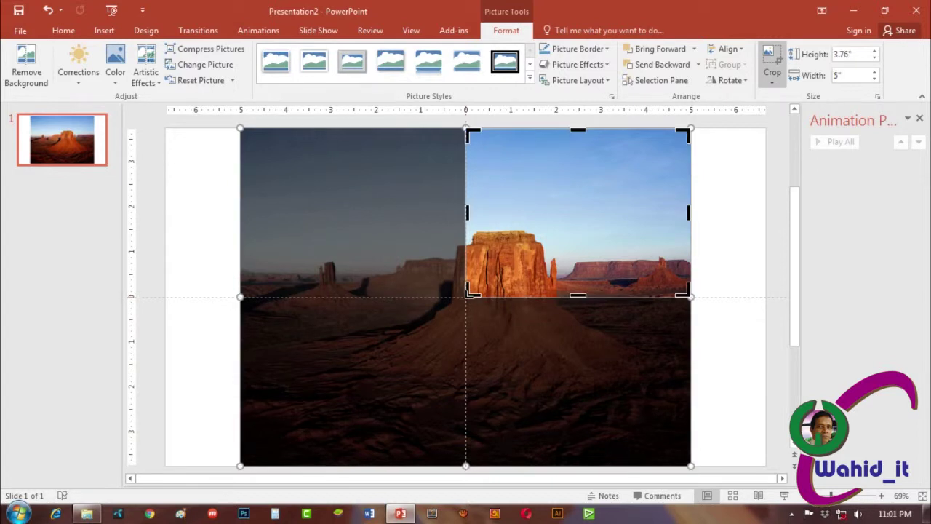
{"action": "key", "text": "ctrl+z"}
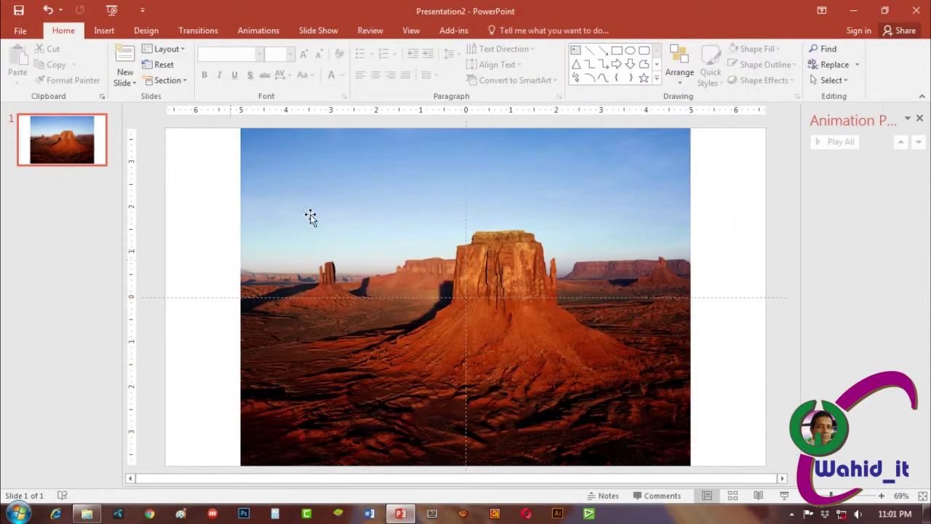
Crop the last Desert copy to its top-left quarter, about 3.77" by 5.02"
{"action": "left_click", "coordinate": [346, 192]}
{"action": "left_click", "coordinate": [771, 58]}
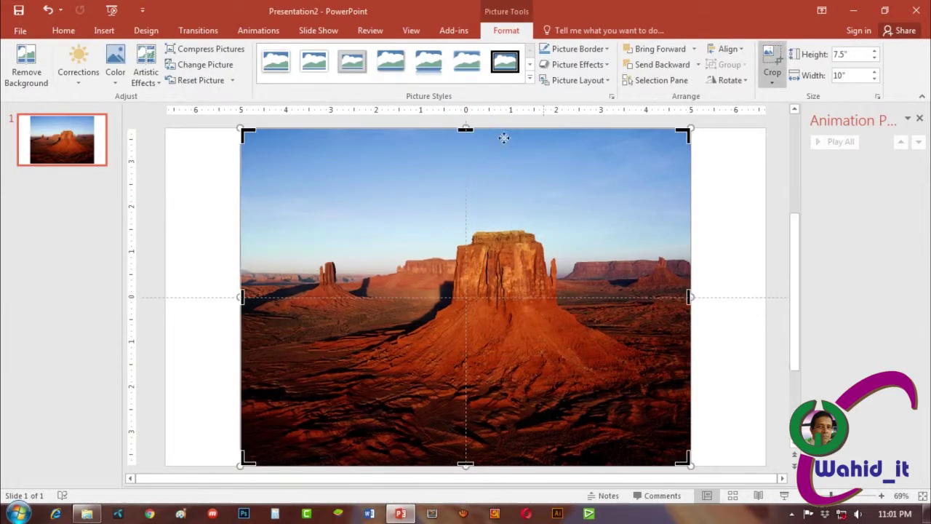
{"action": "left_click_drag", "start_coordinate": [686, 460], "coordinate": [466, 298]}
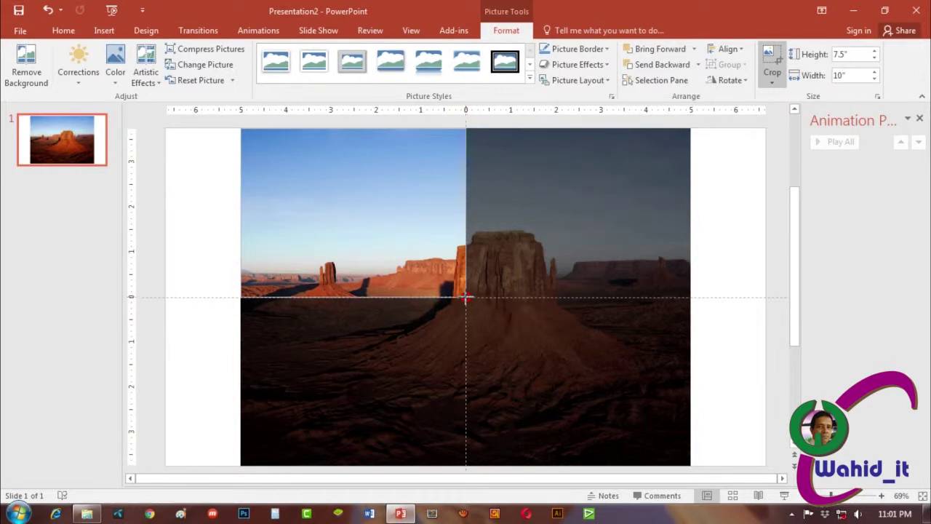
{"action": "left_click_drag", "start_coordinate": [466, 297], "coordinate": [468, 298]}
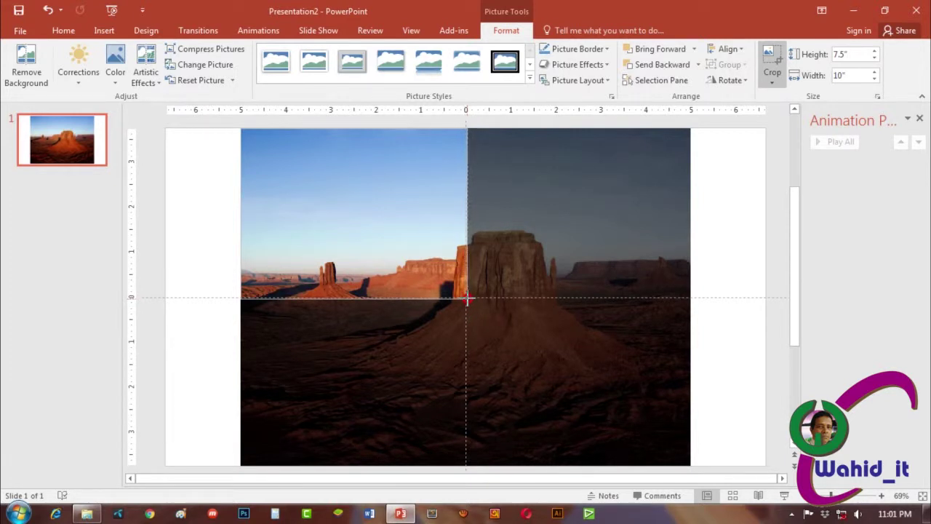
{"action": "left_click_drag", "start_coordinate": [467, 299], "coordinate": [467, 297]}
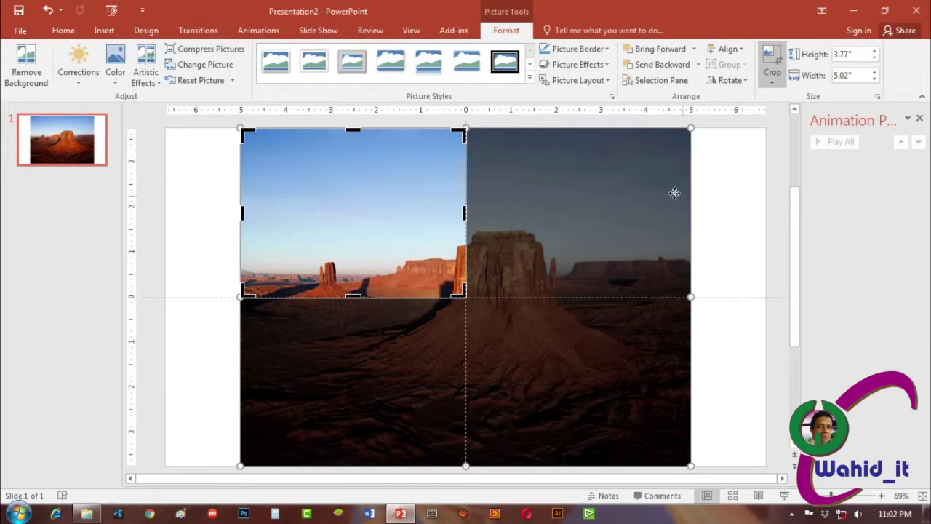
Select the four quarter pieces and apply Fly In from More Entrance Effects
{"action": "left_click", "coordinate": [720, 190]}
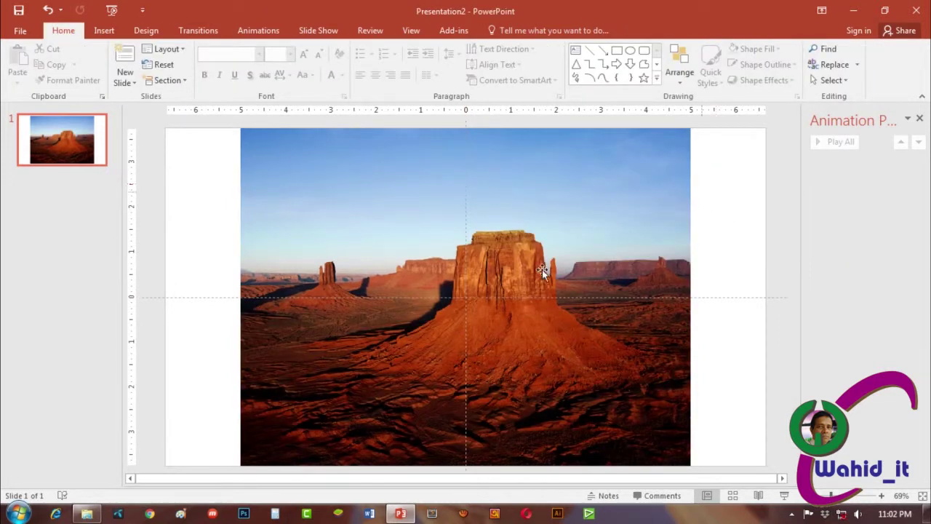
{"action": "left_click", "coordinate": [473, 309]}
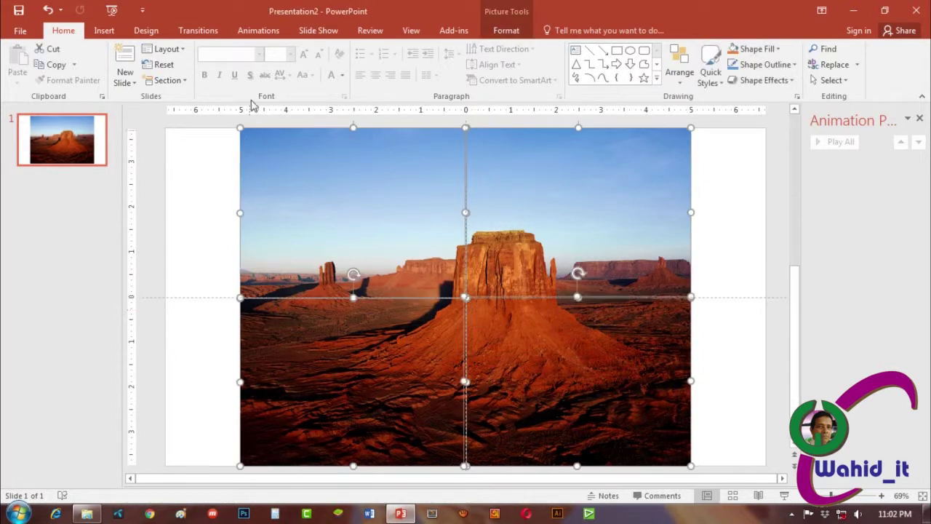
{"action": "left_click", "coordinate": [258, 36]}
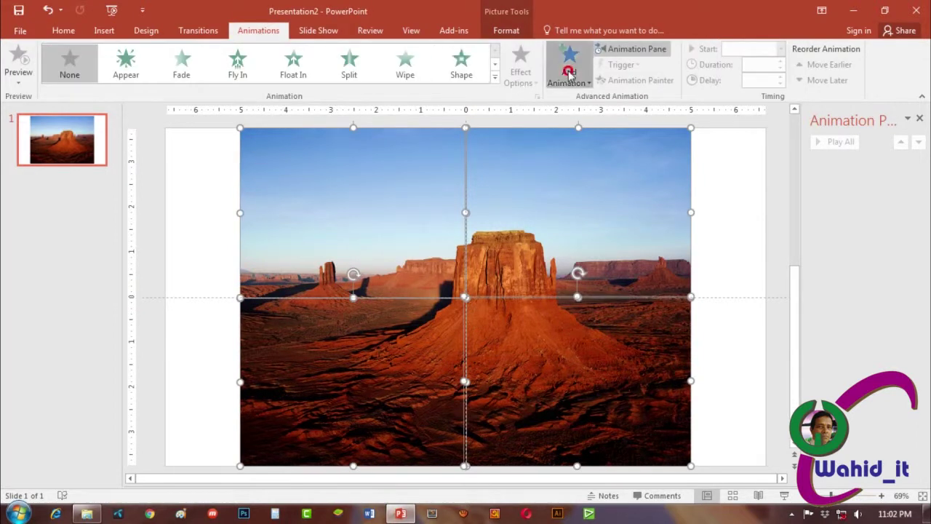
{"action": "left_click", "coordinate": [570, 73]}
{"action": "left_click", "coordinate": [600, 420]}
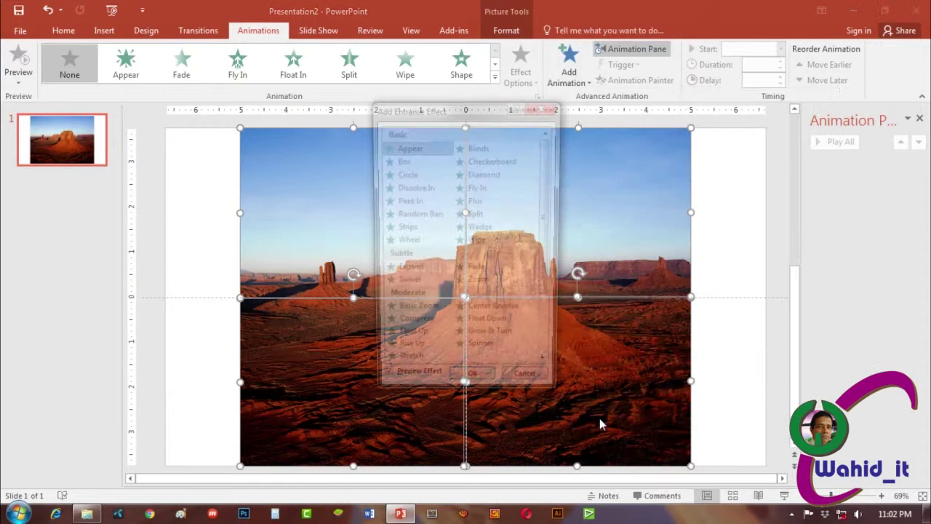
{"action": "left_click", "coordinate": [474, 187]}
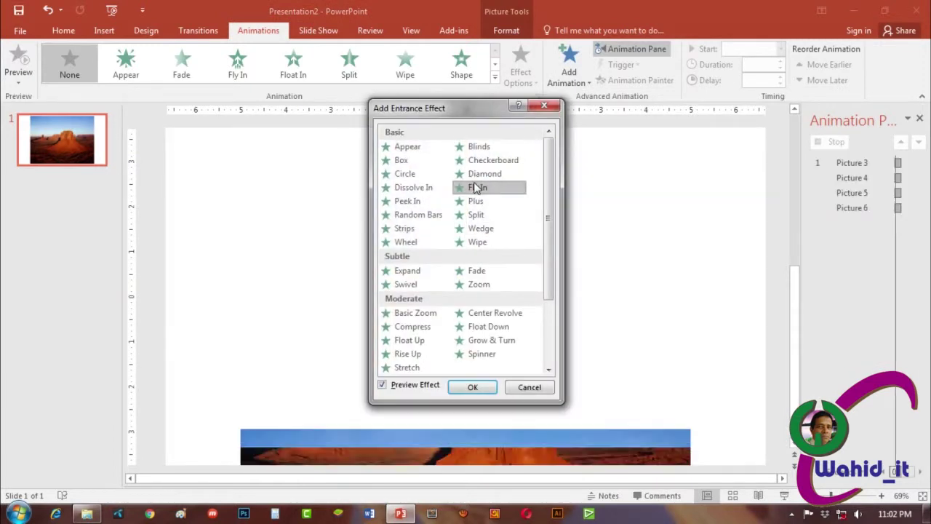
{"action": "left_click", "coordinate": [473, 387]}
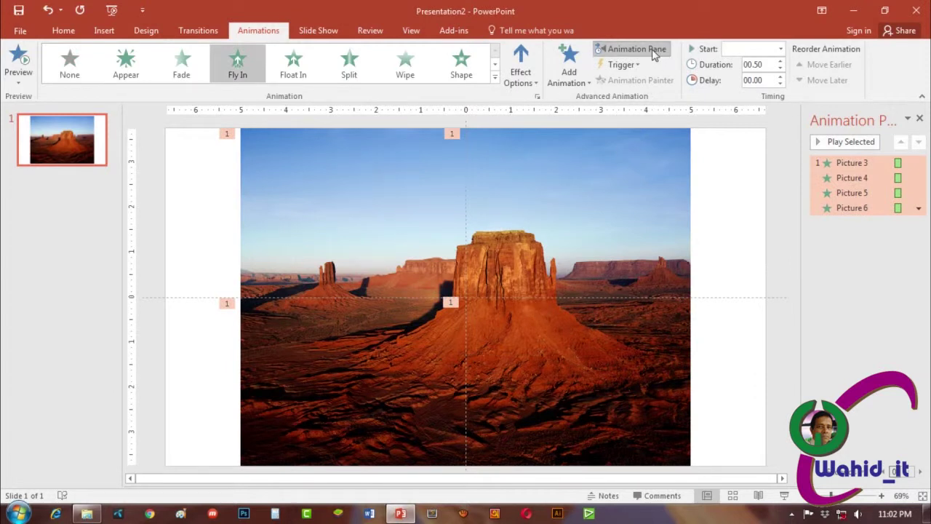
{"action": "left_click", "coordinate": [653, 50]}
Set the Fly In timing to 3 seconds (Slow) duration, starting After Previous
{"action": "left_click", "coordinate": [651, 50]}
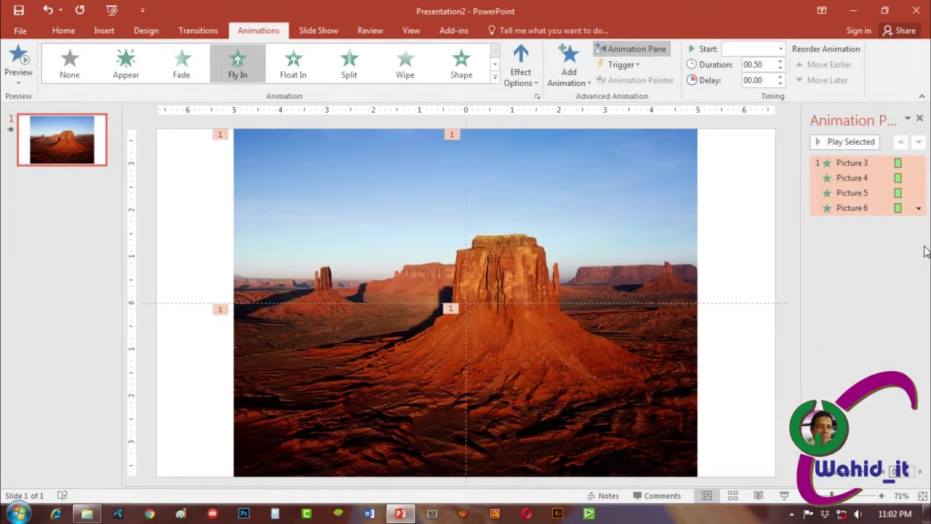
{"action": "left_click", "coordinate": [920, 209]}
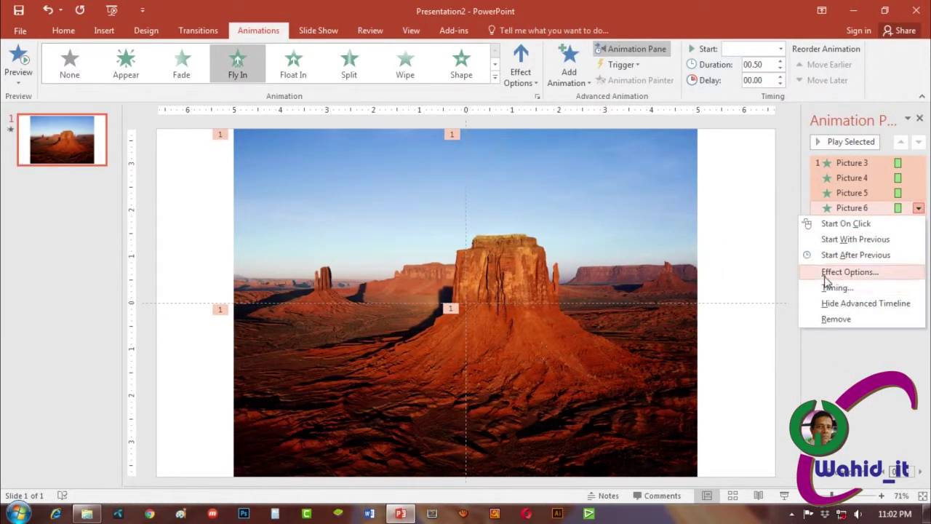
{"action": "left_click", "coordinate": [828, 274]}
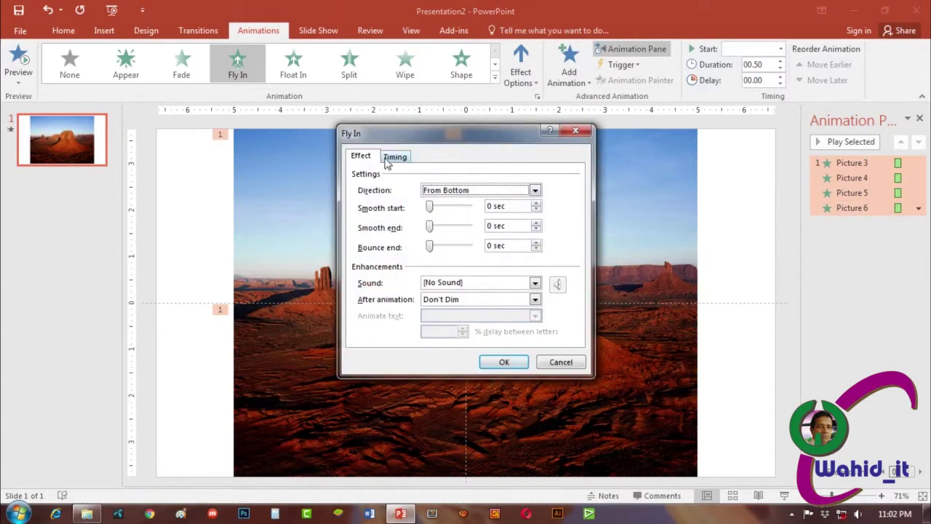
{"action": "left_click", "coordinate": [394, 158]}
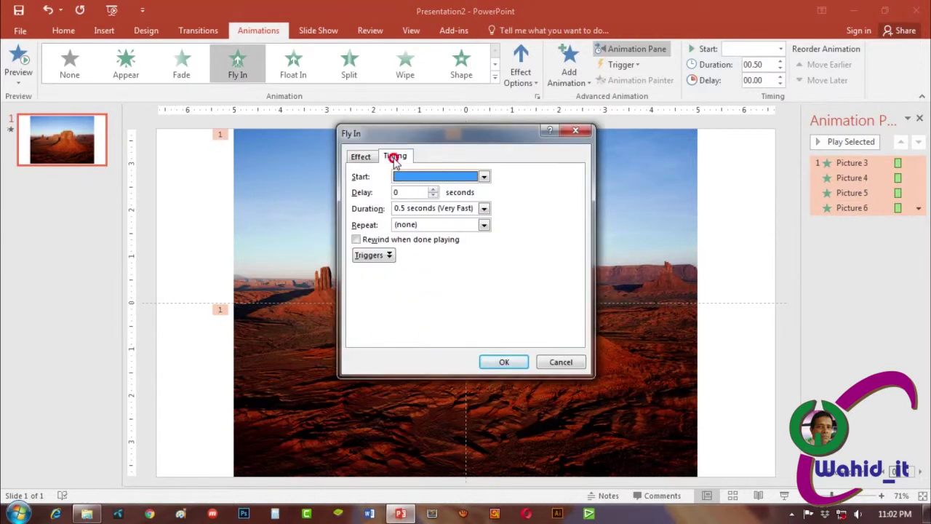
{"action": "left_click", "coordinate": [484, 209]}
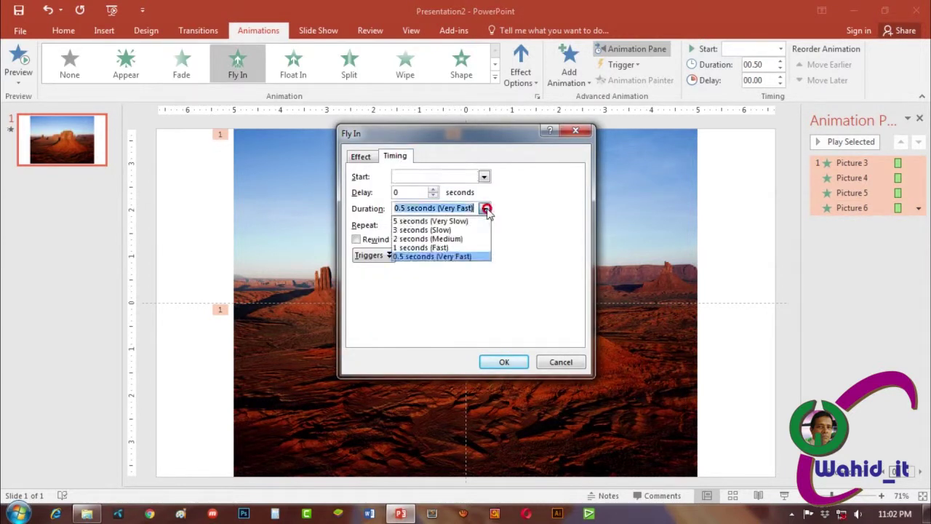
{"action": "left_click", "coordinate": [447, 231]}
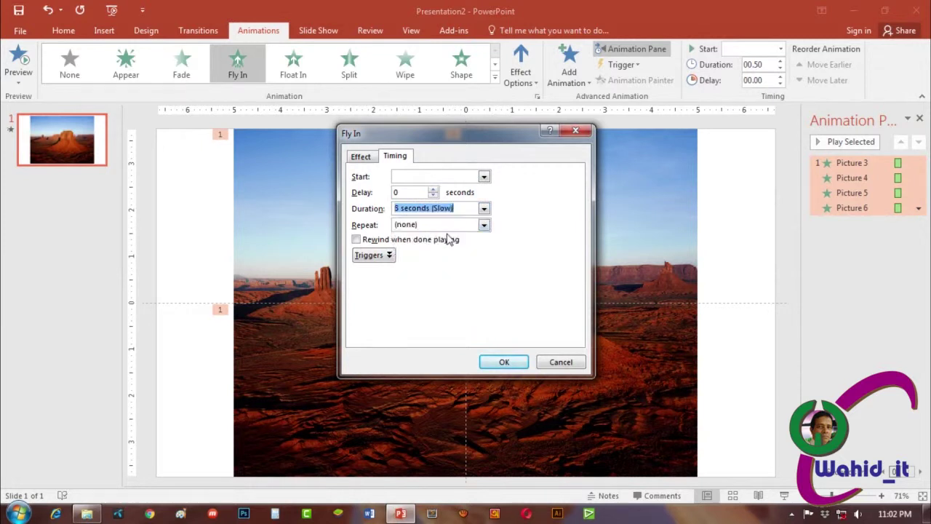
{"action": "left_click", "coordinate": [485, 177]}
{"action": "left_click", "coordinate": [437, 214]}
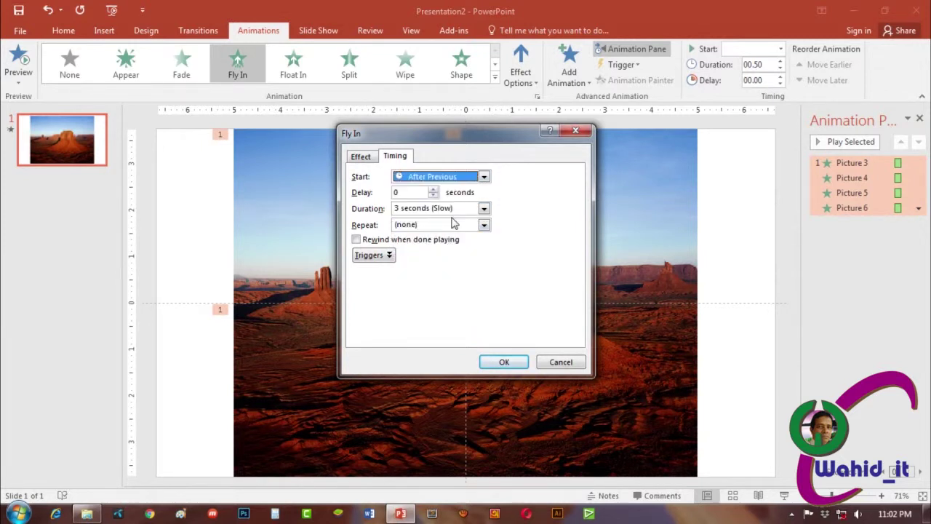
{"action": "left_click", "coordinate": [500, 362]}
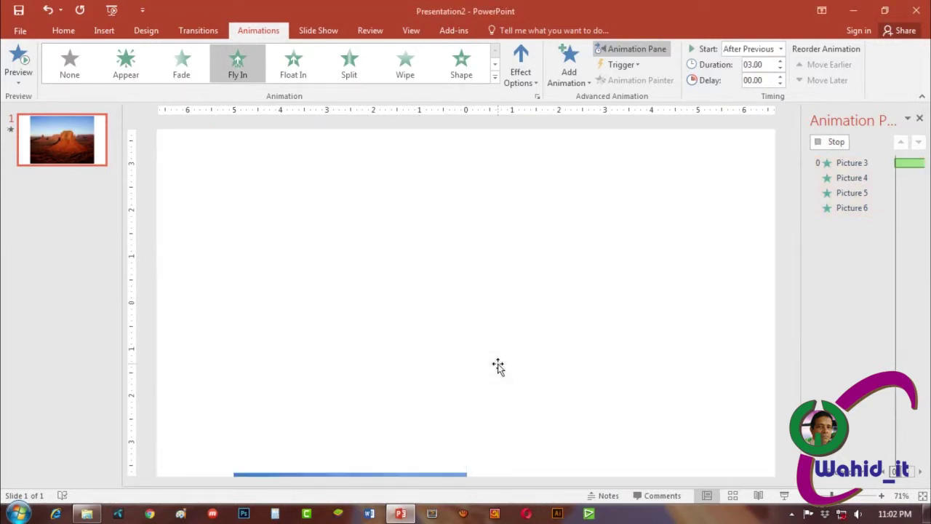
{"action": "left_click", "coordinate": [833, 146]}
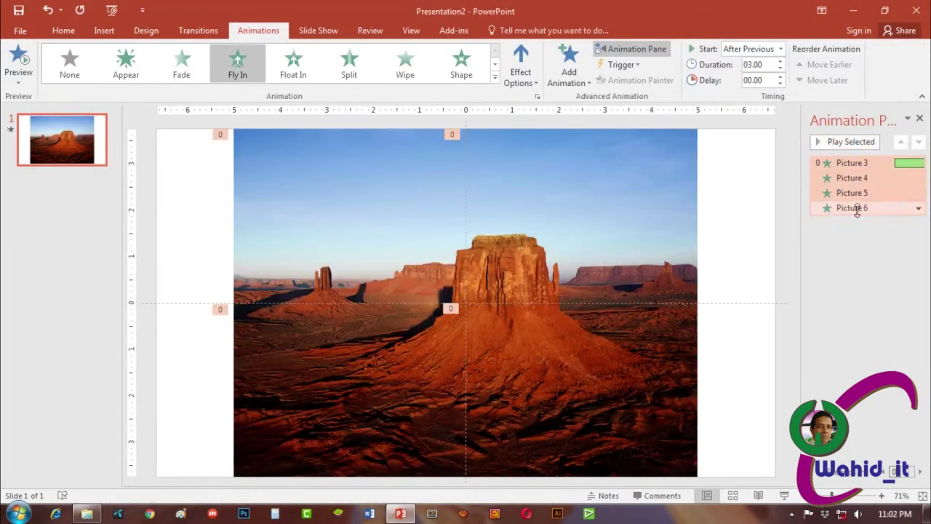
Change Picture 4's Fly In direction from From Bottom to From Top
{"action": "left_click", "coordinate": [867, 165]}
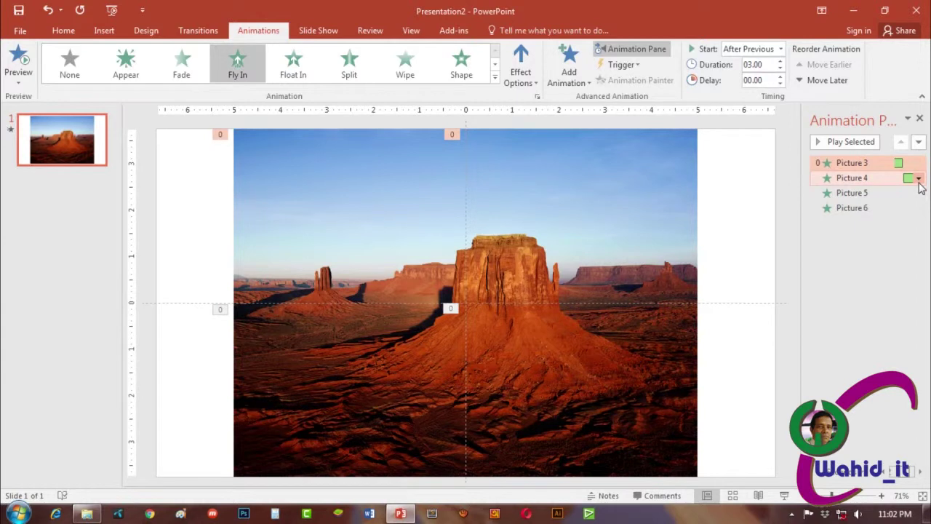
{"action": "left_click", "coordinate": [918, 180]}
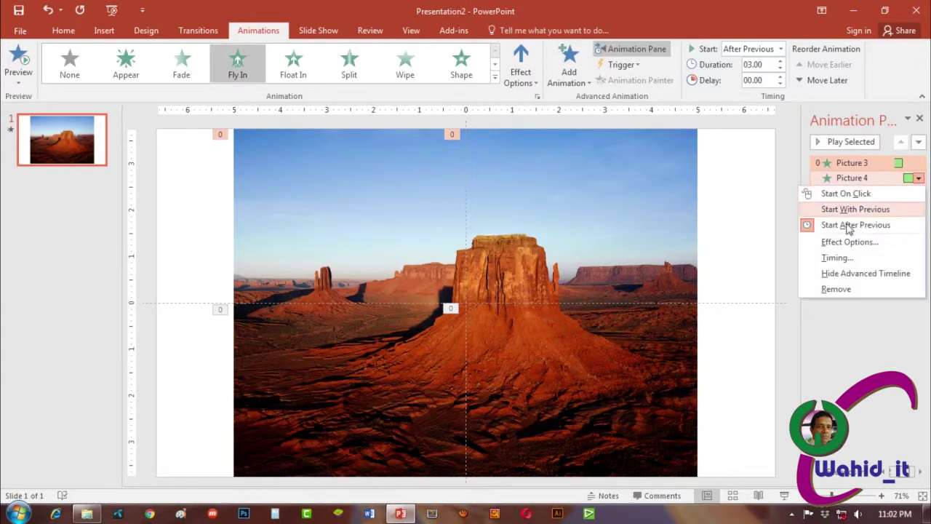
{"action": "left_click", "coordinate": [834, 243]}
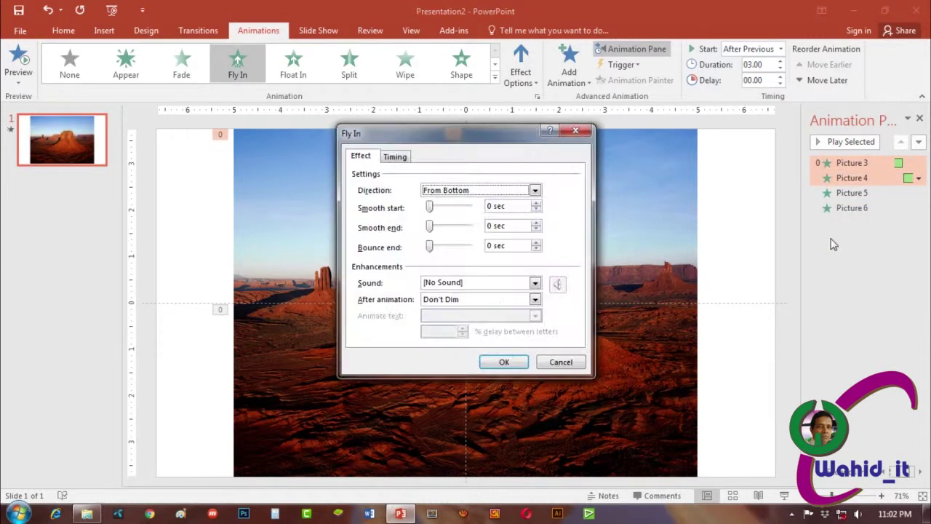
{"action": "left_click", "coordinate": [536, 189]}
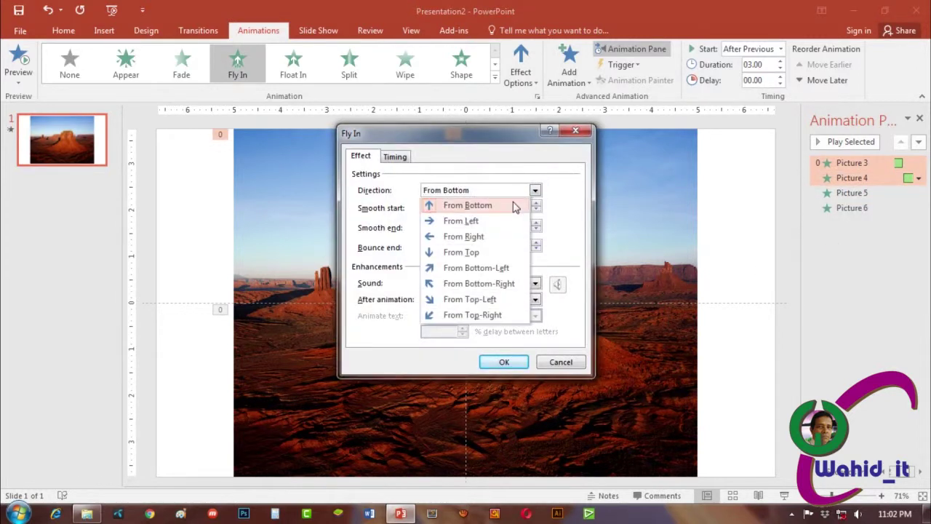
{"action": "left_click", "coordinate": [464, 255]}
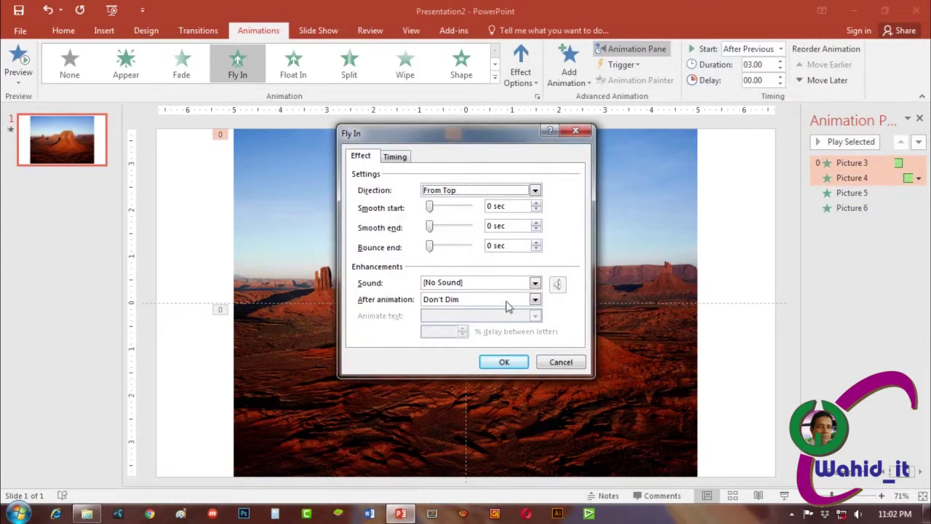
{"action": "left_click", "coordinate": [495, 362]}
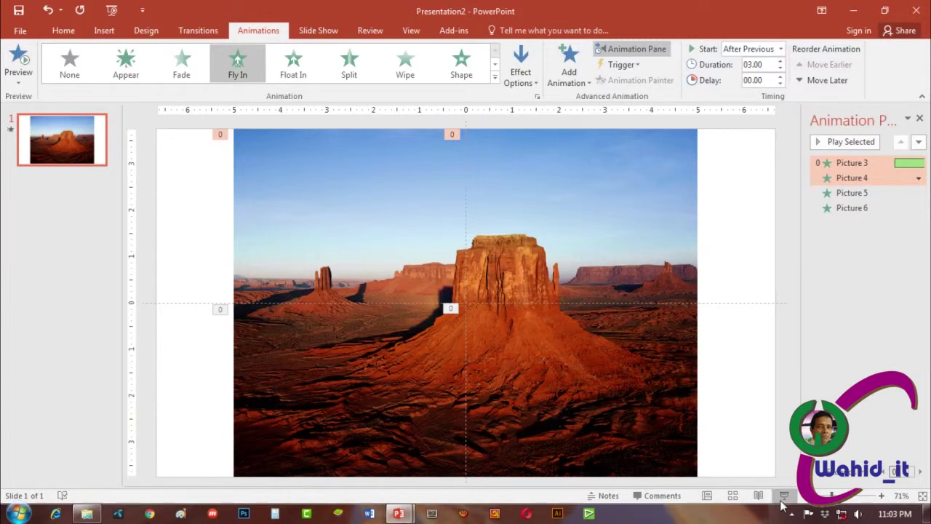
{"action": "left_click", "coordinate": [783, 496]}
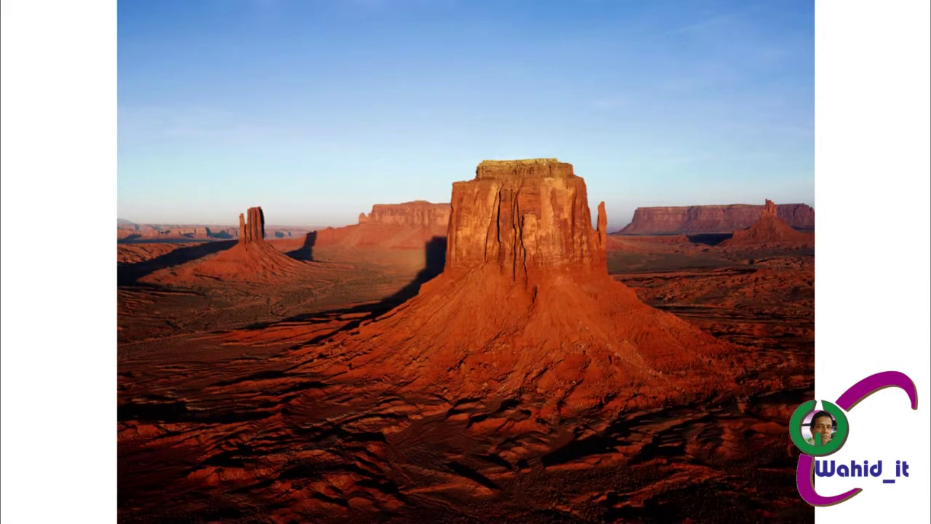
{"action": "key", "text": "Escape"}
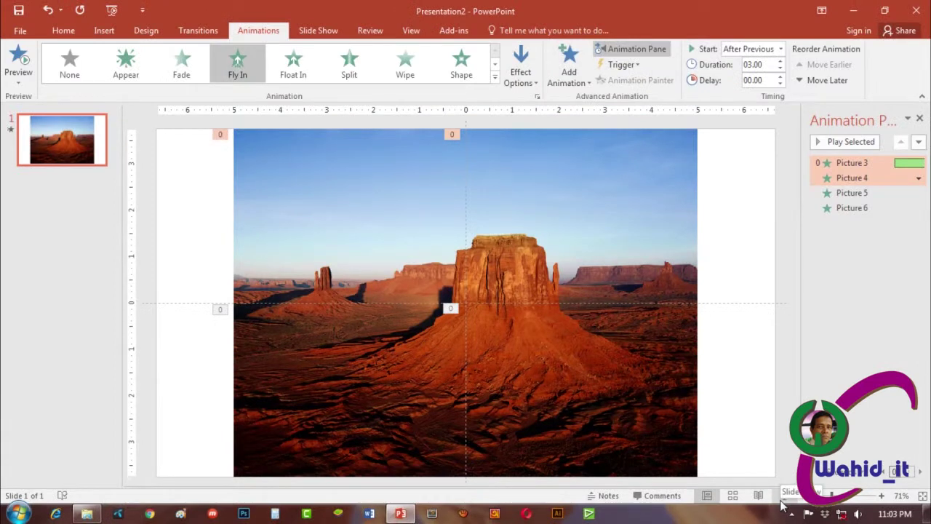